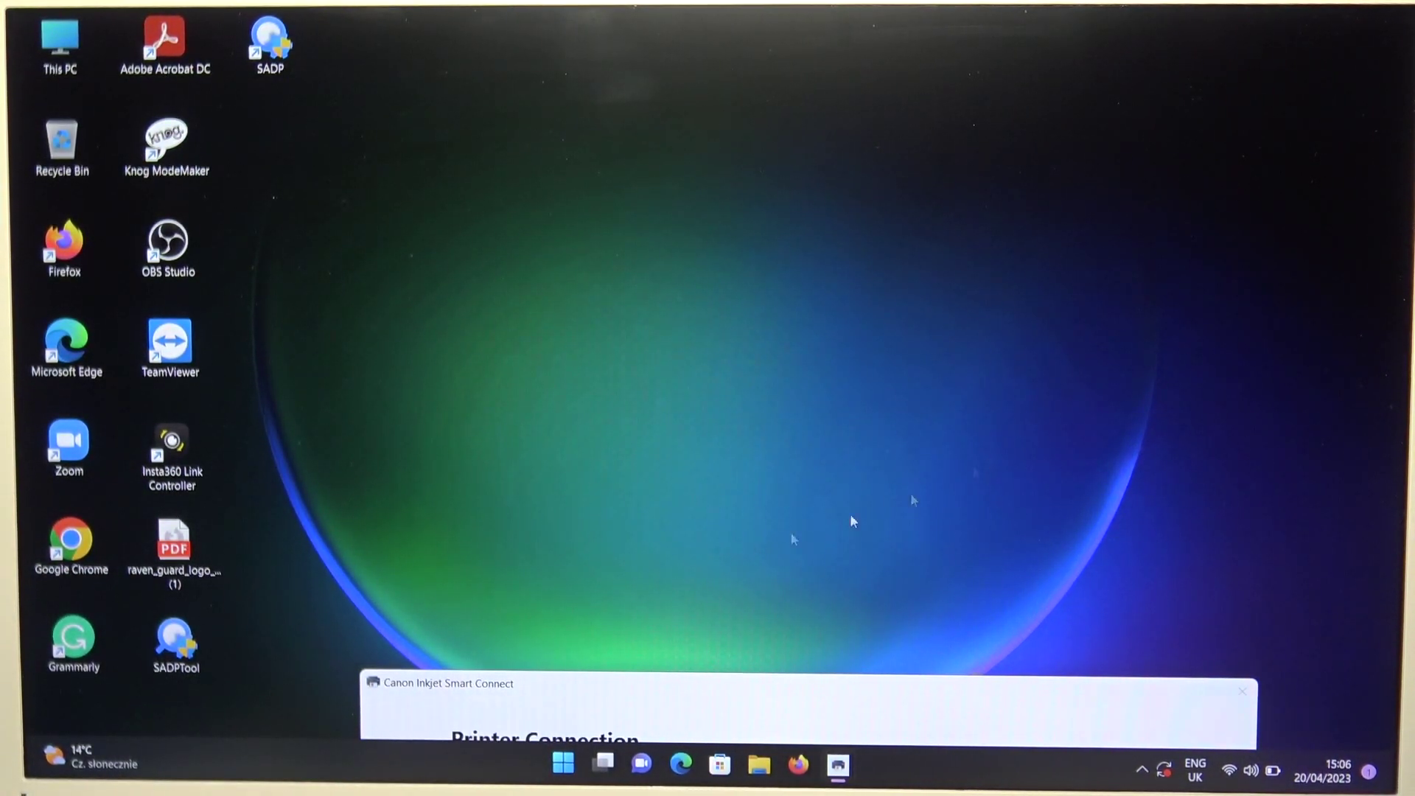
Step: Launch Settings from Start and start adding a device from the Bluetooth & devices page
click(559, 760)
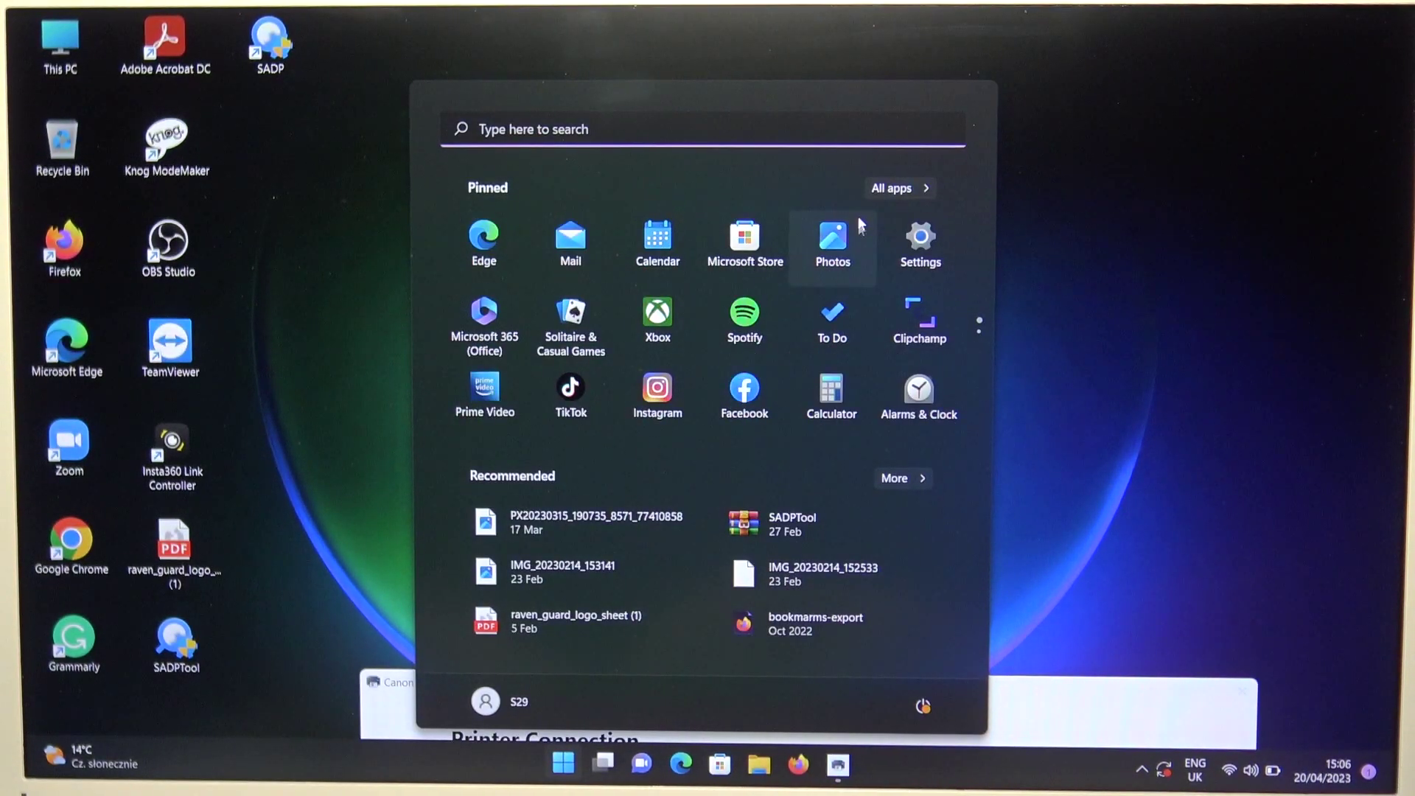
click(884, 249)
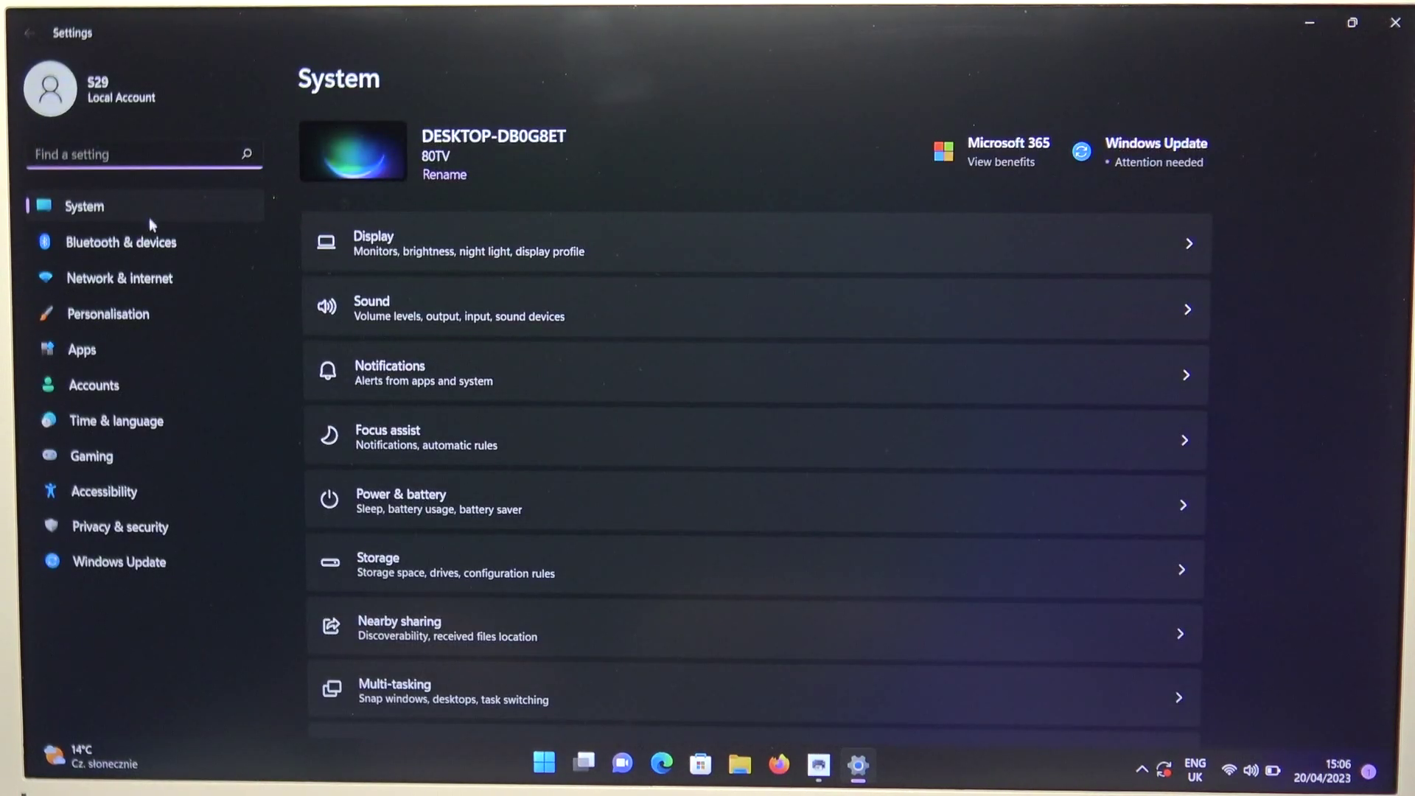
click(147, 244)
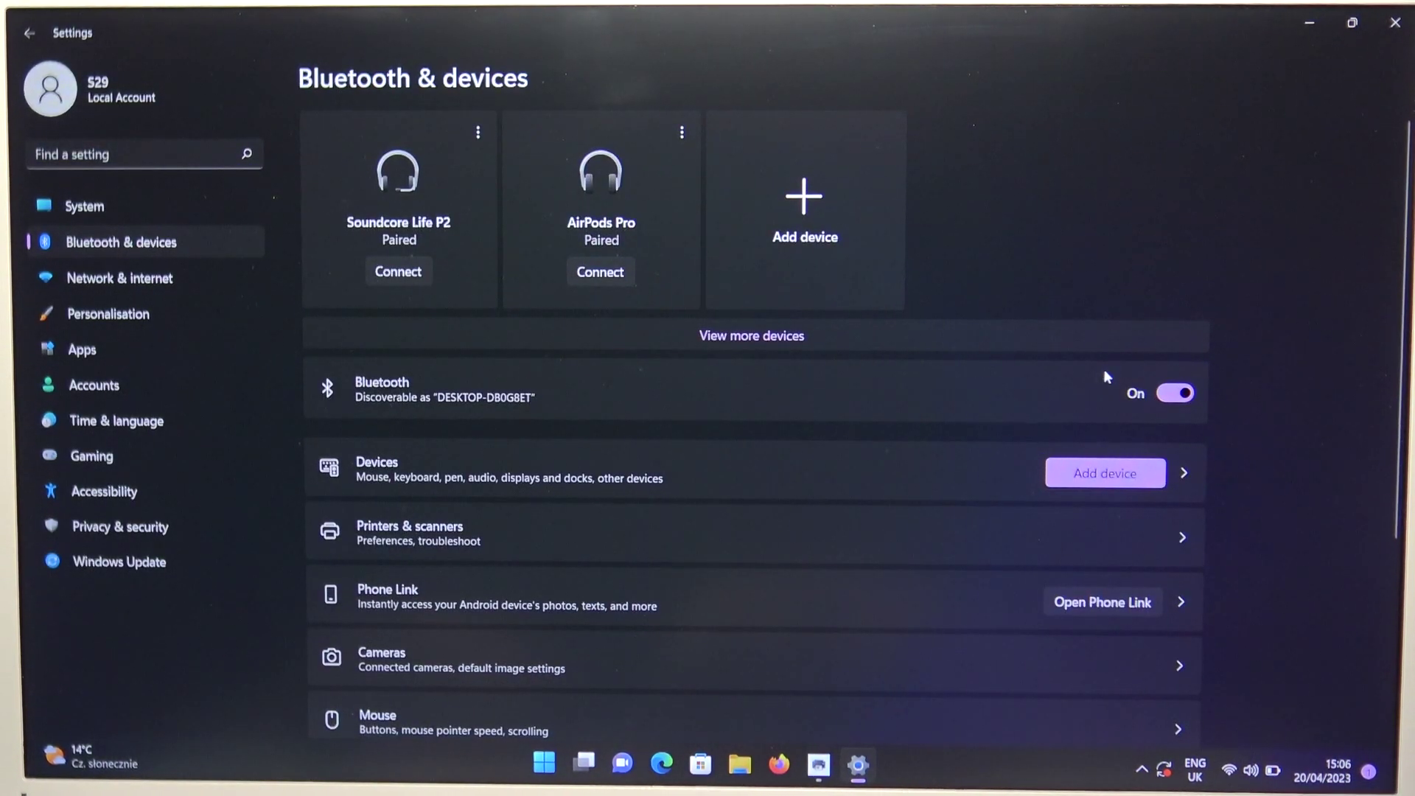
click(832, 183)
Step: Scan for Bluetooth devices and pair the Sport True Wireless earbuds
click(659, 220)
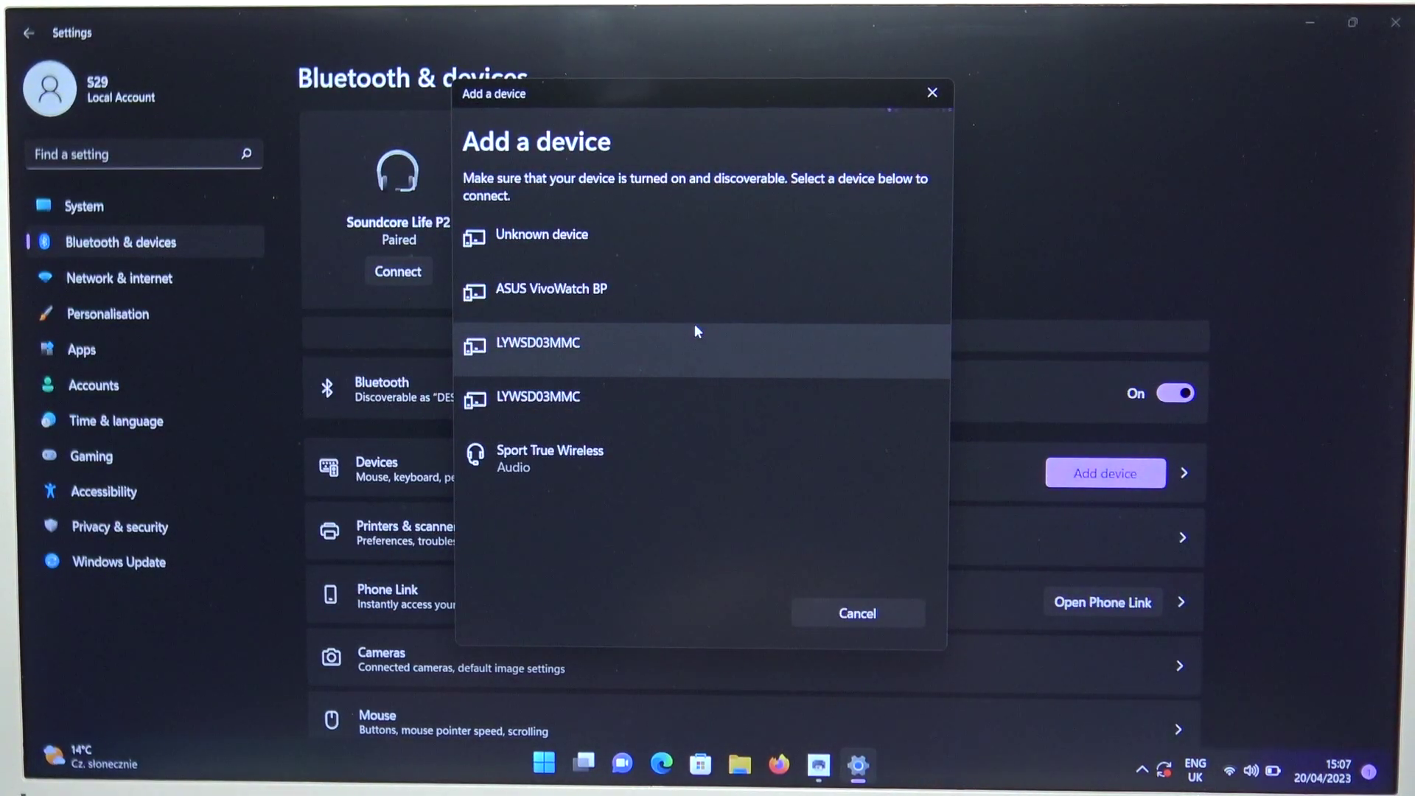
click(628, 466)
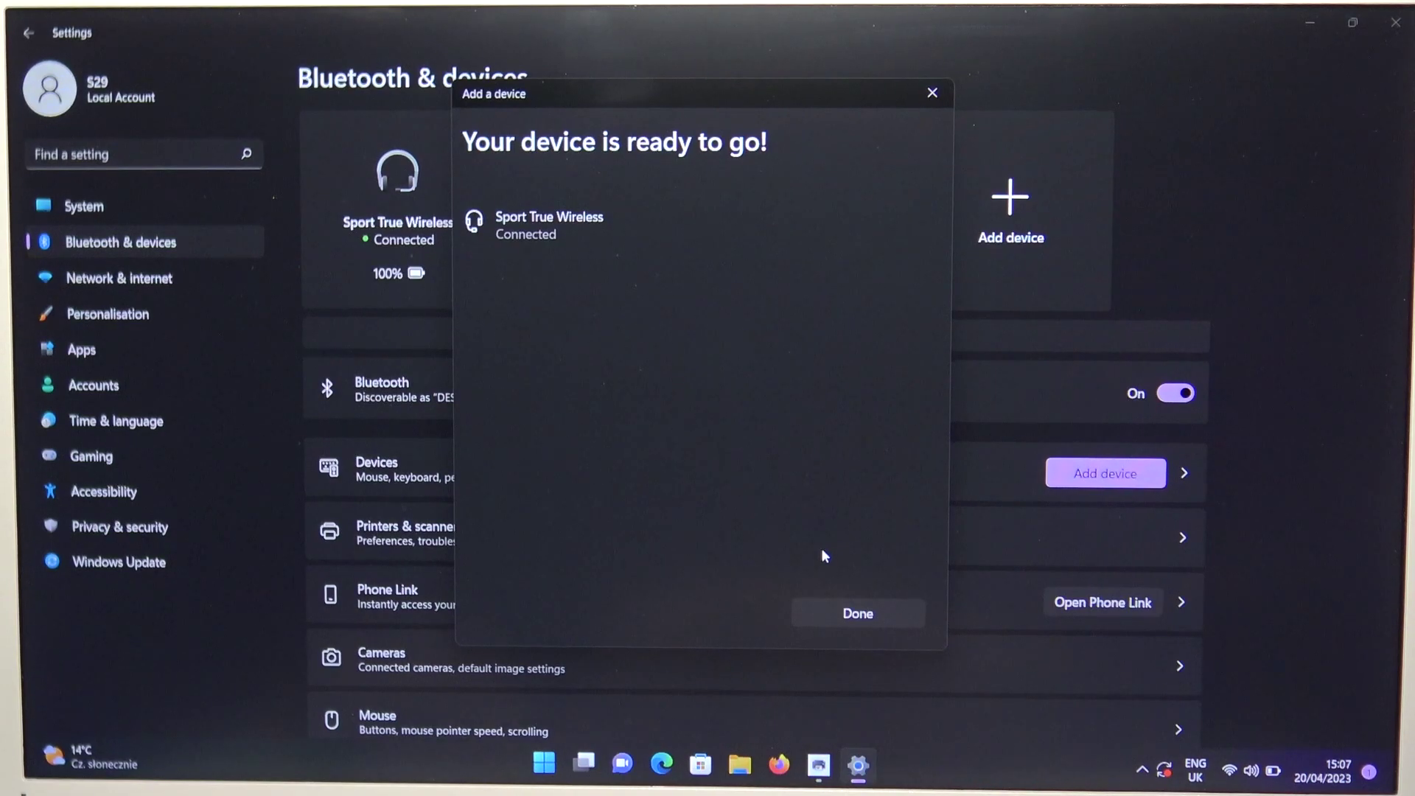
Step: Check that Sound uses Sport True Wireless for output and input, then return to Bluetooth & devices
click(825, 612)
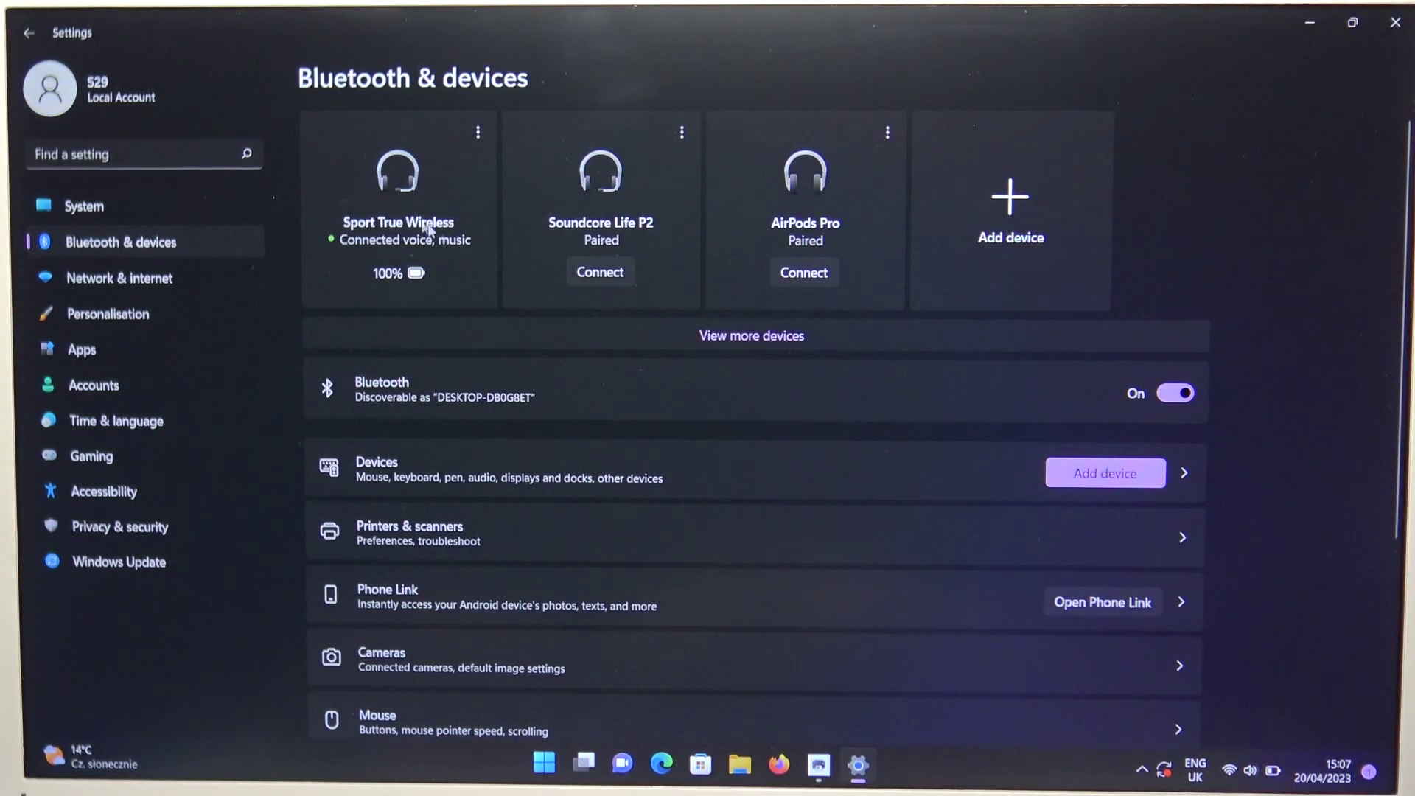
click(100, 208)
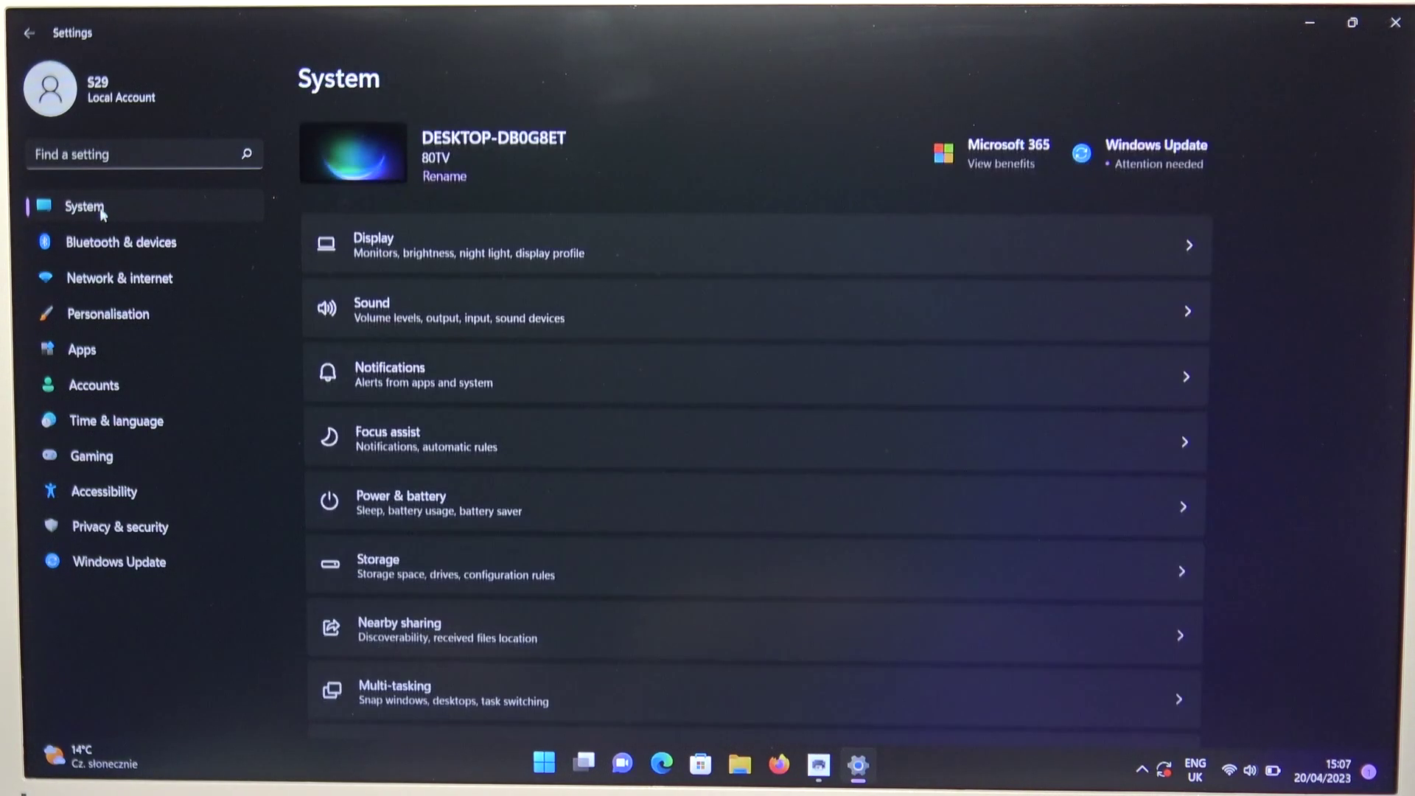
click(593, 328)
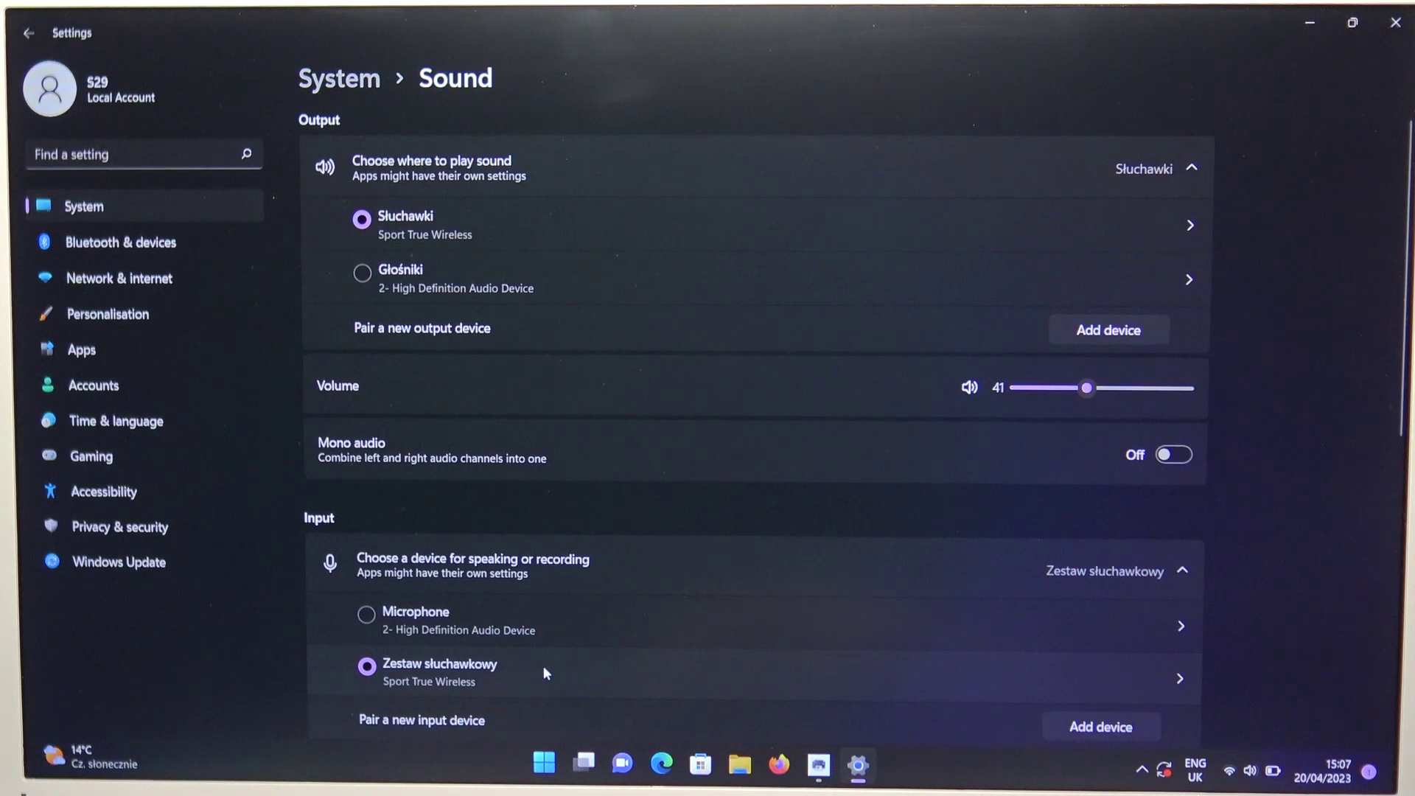
click(210, 246)
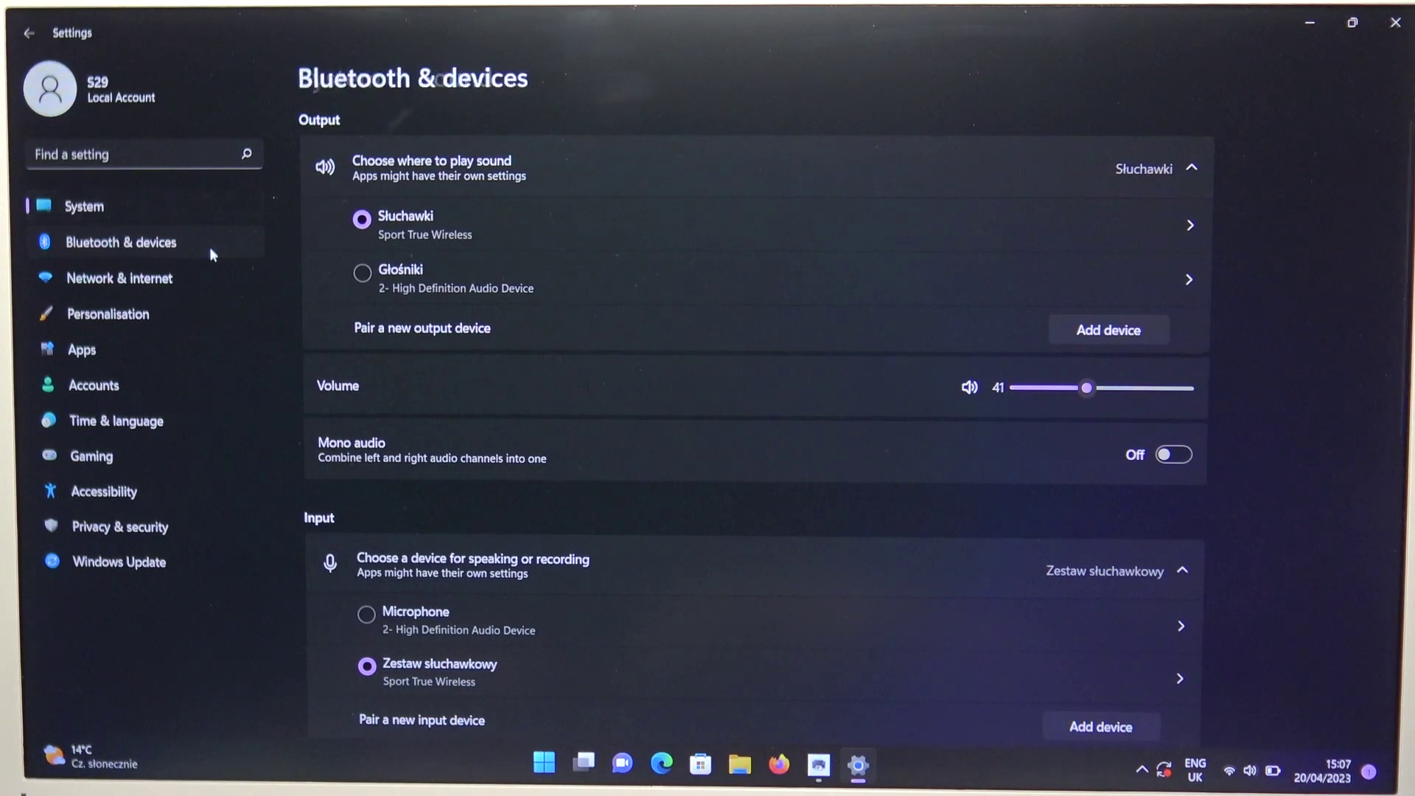